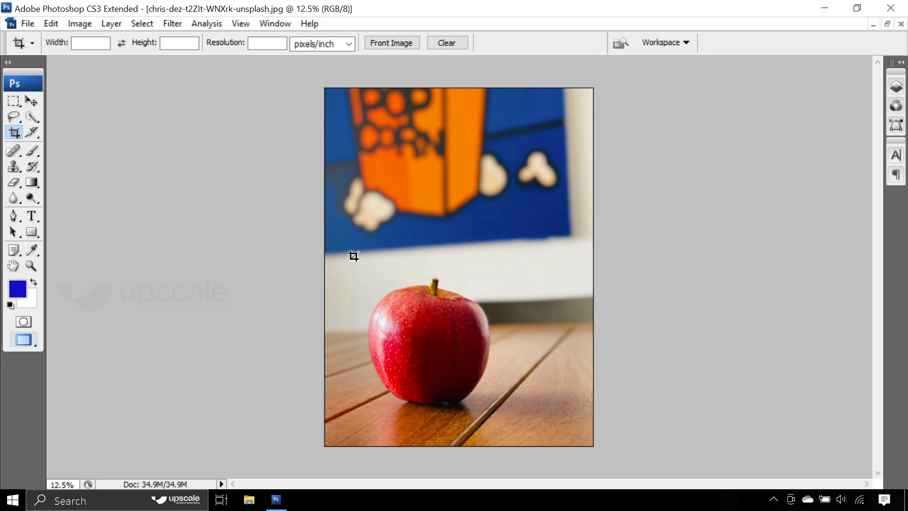
Step: Crop the photo to the area around the apple with the Crop tool, and undo the crop
{"action": "left_click_drag", "start_coordinate": [374, 292], "coordinate": [443, 368]}
{"action": "left_click_drag", "start_coordinate": [528, 422], "coordinate": [535, 422]}
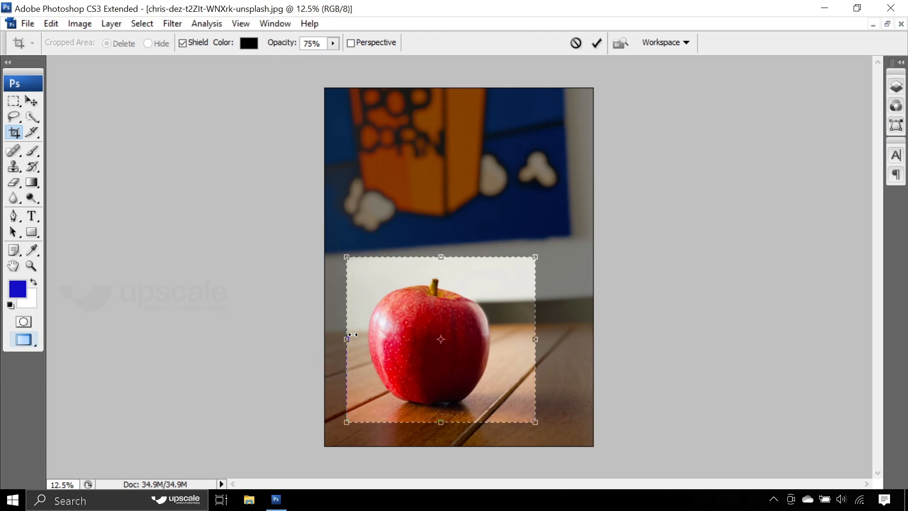
{"action": "left_click_drag", "start_coordinate": [344, 337], "coordinate": [338, 337]}
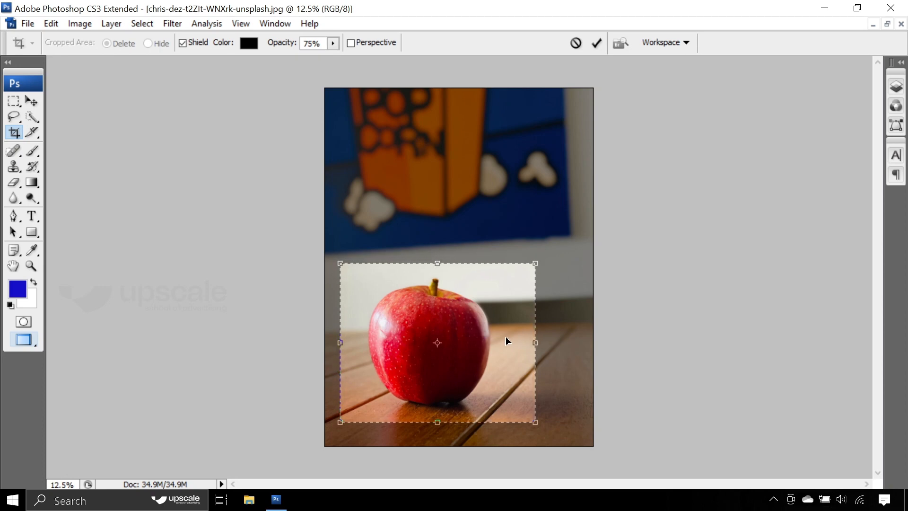
{"action": "left_click_drag", "start_coordinate": [536, 342], "coordinate": [532, 343]}
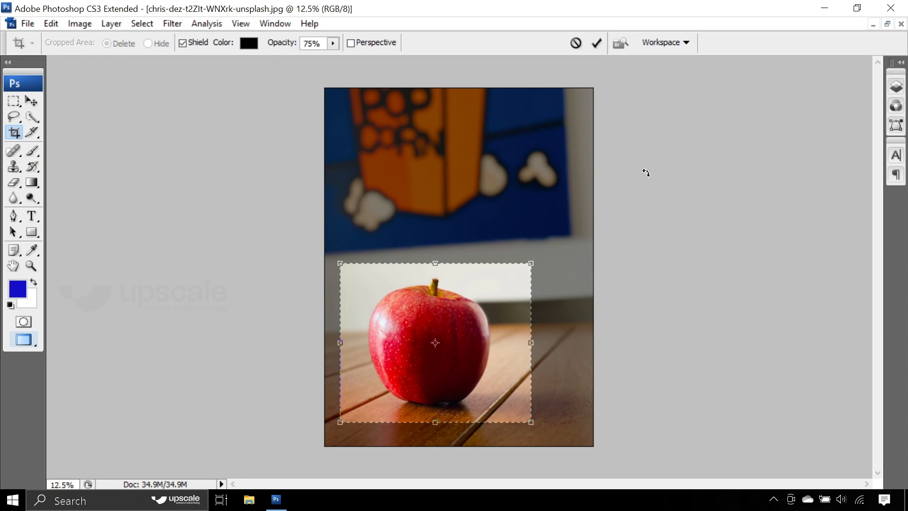
{"action": "left_click", "coordinate": [597, 43]}
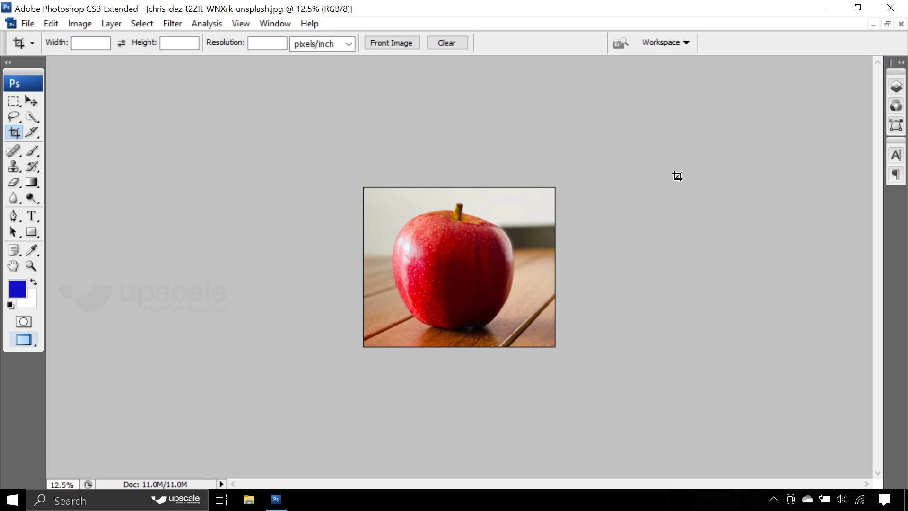
{"action": "key", "text": "ctrl+alt+z"}
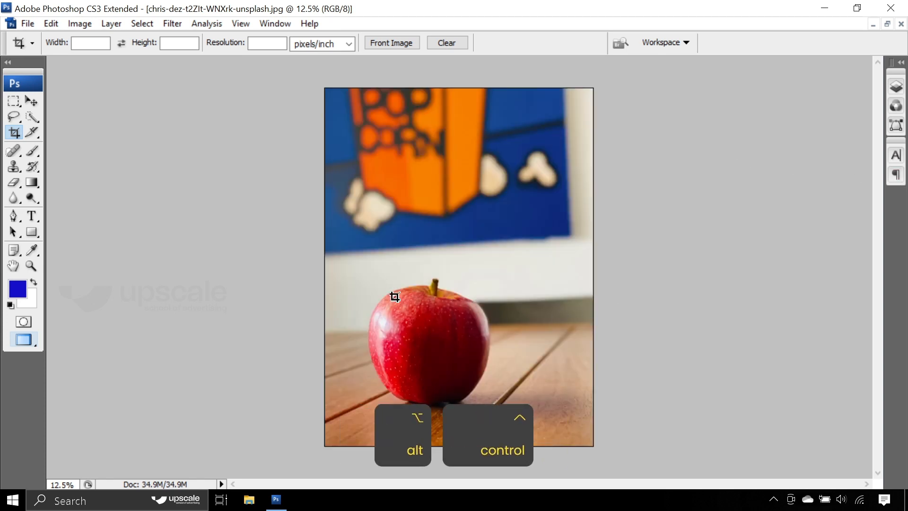
Step: Try cropping the photo to a rectangular marquee selection around the apple with 50 px feather, undo the crop and deselect
{"action": "left_click", "coordinate": [14, 100]}
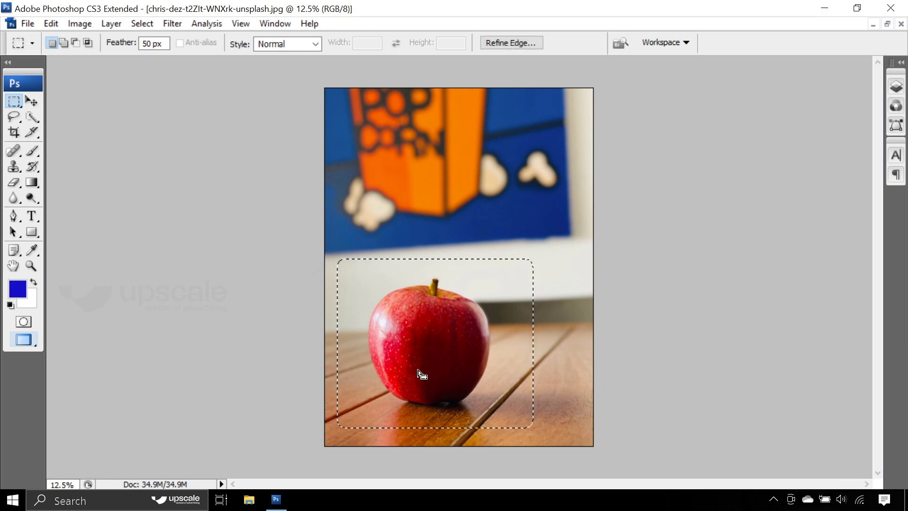
{"action": "left_click", "coordinate": [84, 26]}
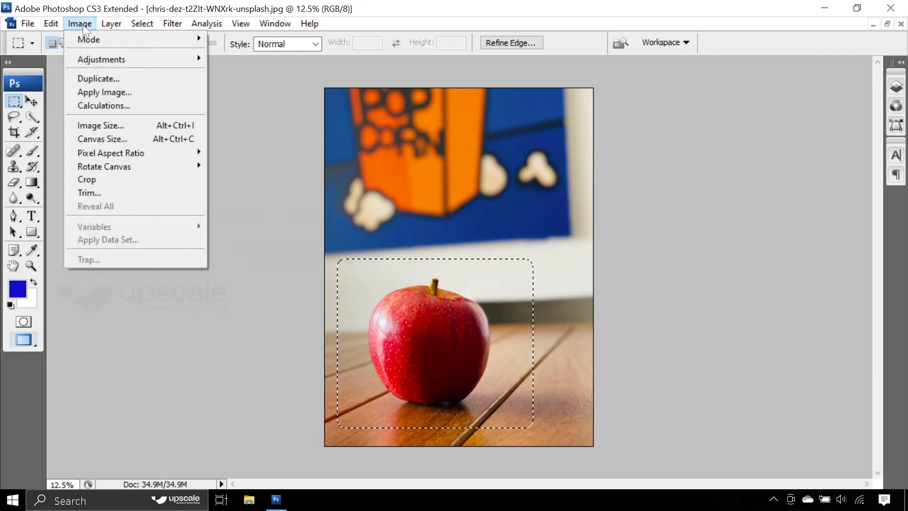
{"action": "left_click", "coordinate": [108, 181]}
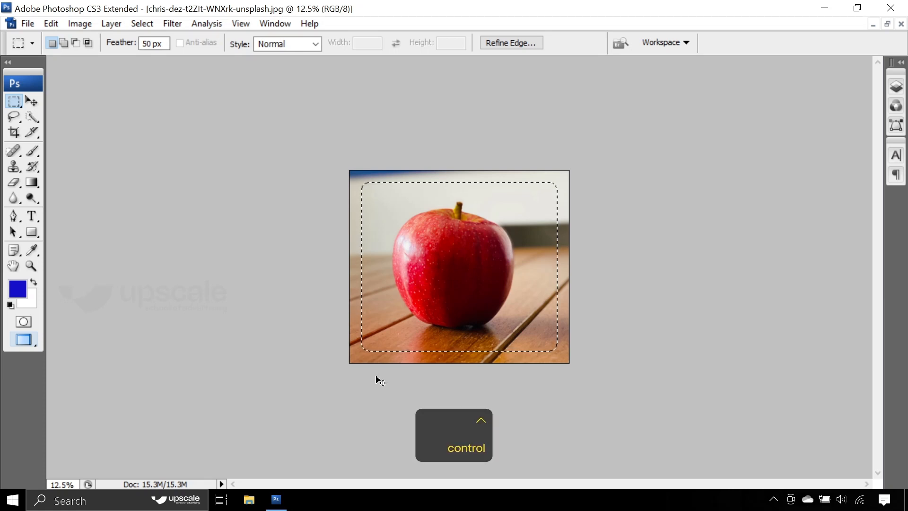
{"action": "key", "text": "ctrl+alt+z"}
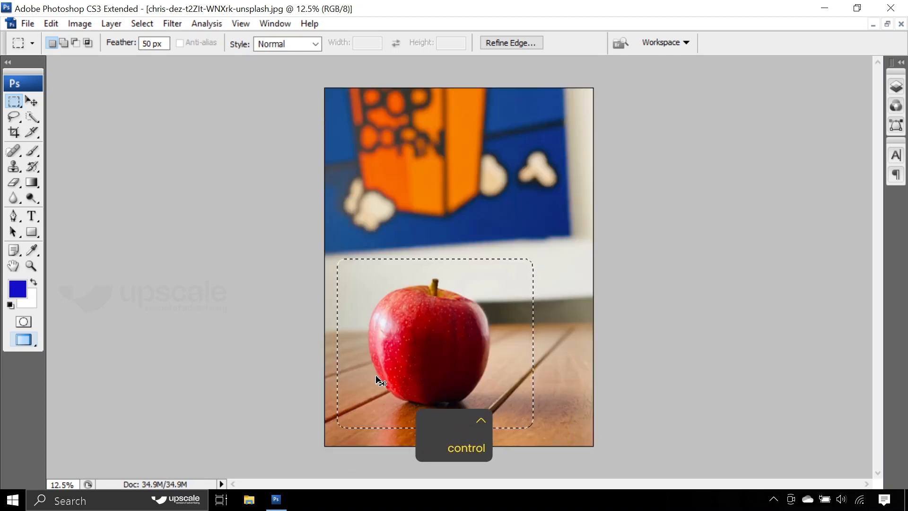
{"action": "key", "text": "ctrl+d"}
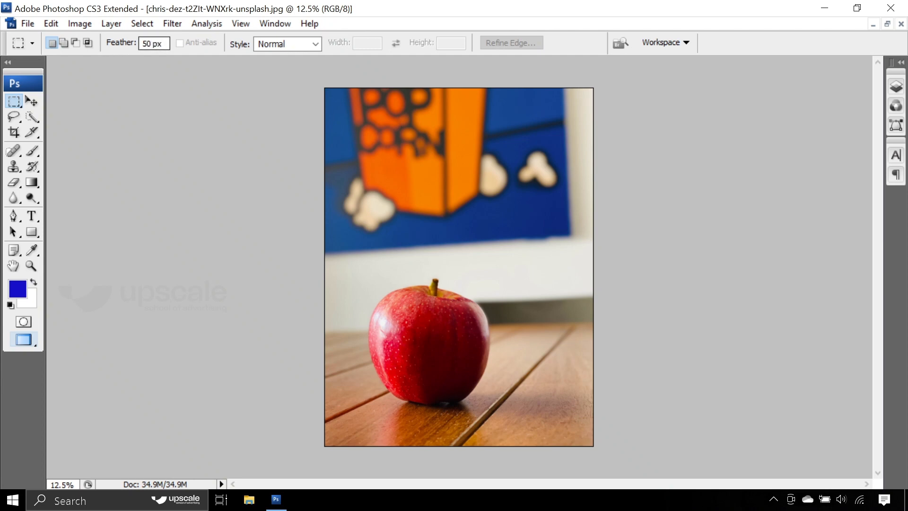
Step: Set the marquee feather to 0 px, select a rectangle around the apple and crop the image to it
{"action": "key", "text": "Delete"}
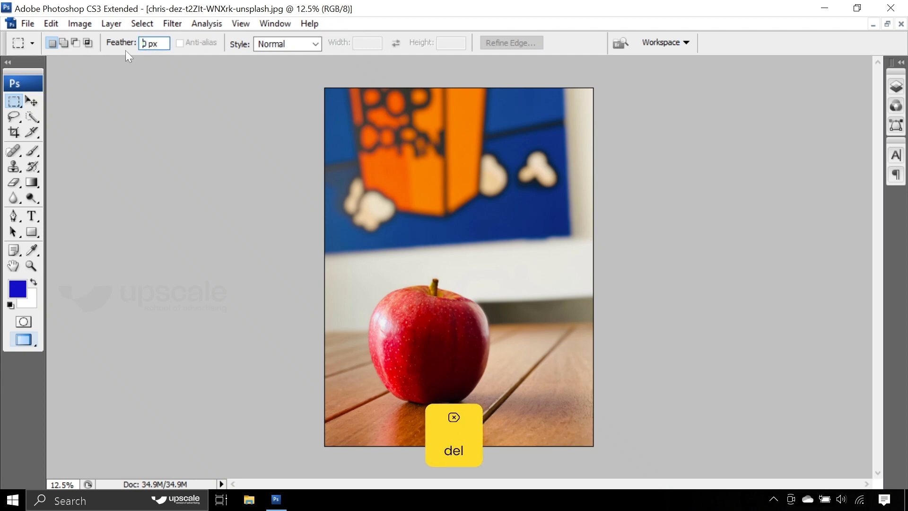
{"action": "key", "text": "Return"}
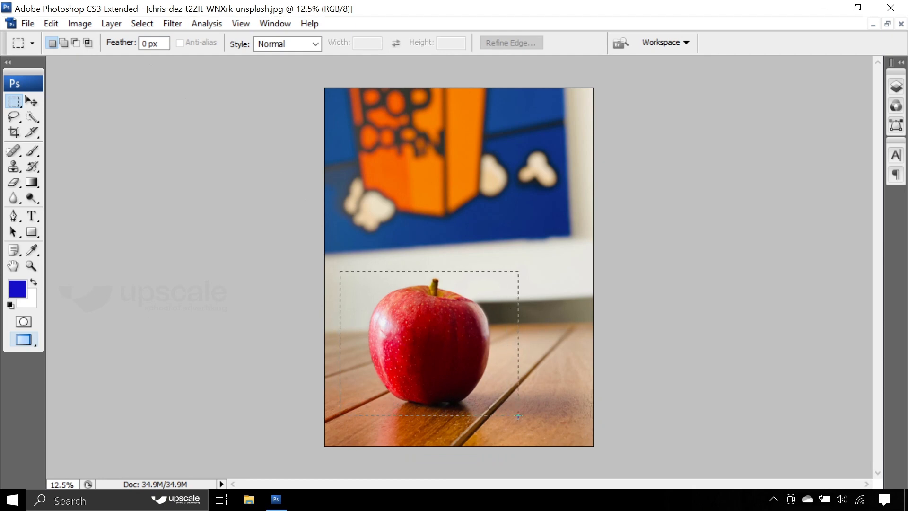
{"action": "left_click_drag", "start_coordinate": [524, 424], "coordinate": [538, 421]}
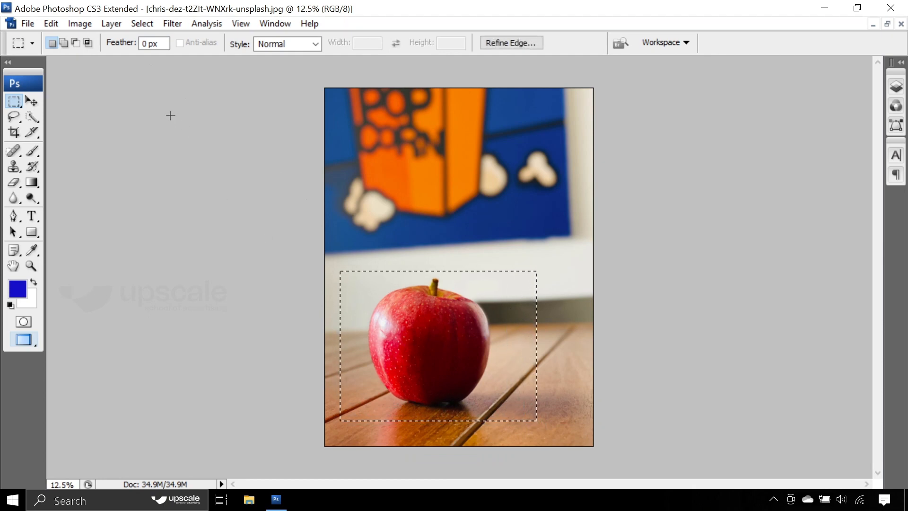
{"action": "left_click", "coordinate": [77, 23]}
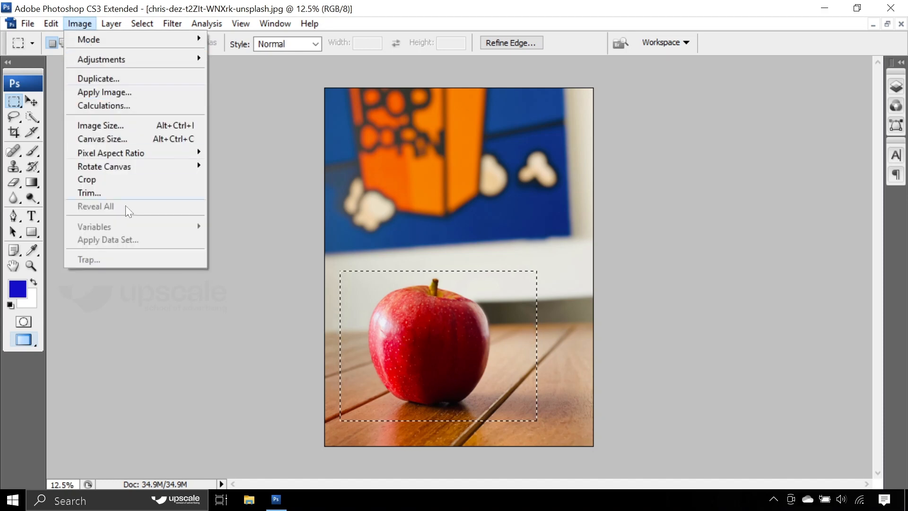
{"action": "left_click", "coordinate": [133, 183]}
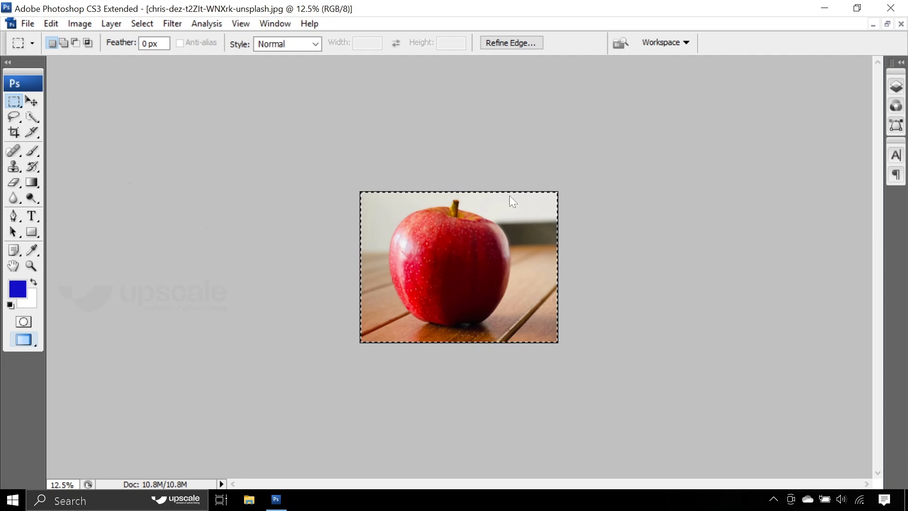
Step: Close the apple image without saving and open shutterstock_606177383 from File Explorer's images > human folder in Photoshop
{"action": "key", "text": "ctrl+w"}
{"action": "left_click", "coordinate": [453, 201]}
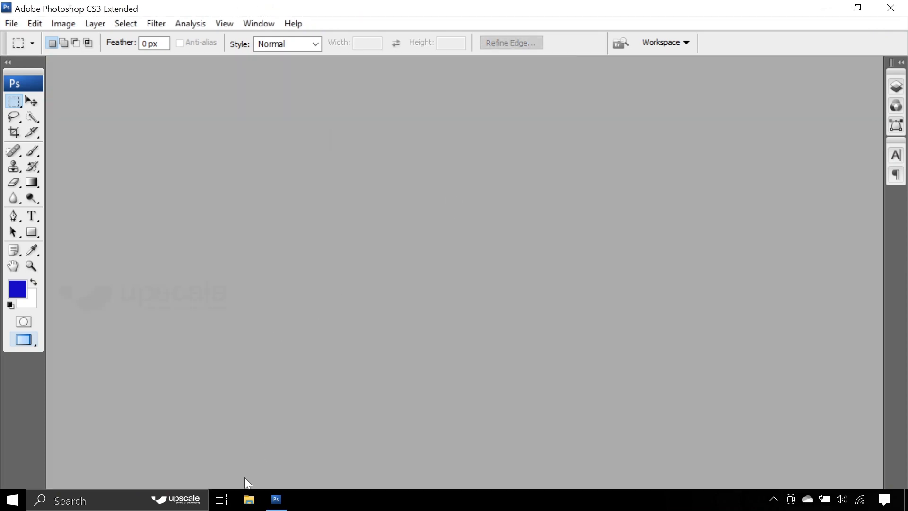
{"action": "mouse_move", "coordinate": [250, 499]}
{"action": "left_click", "coordinate": [251, 454]}
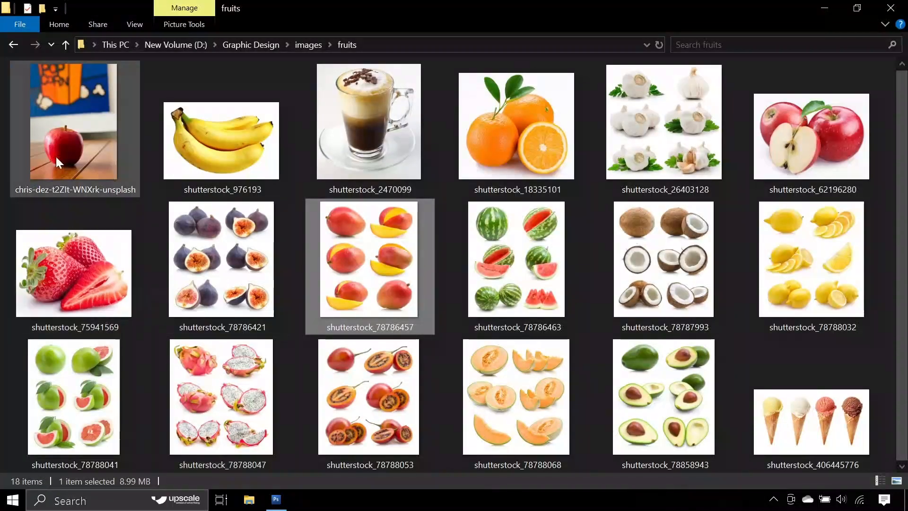
{"action": "left_click", "coordinate": [13, 44]}
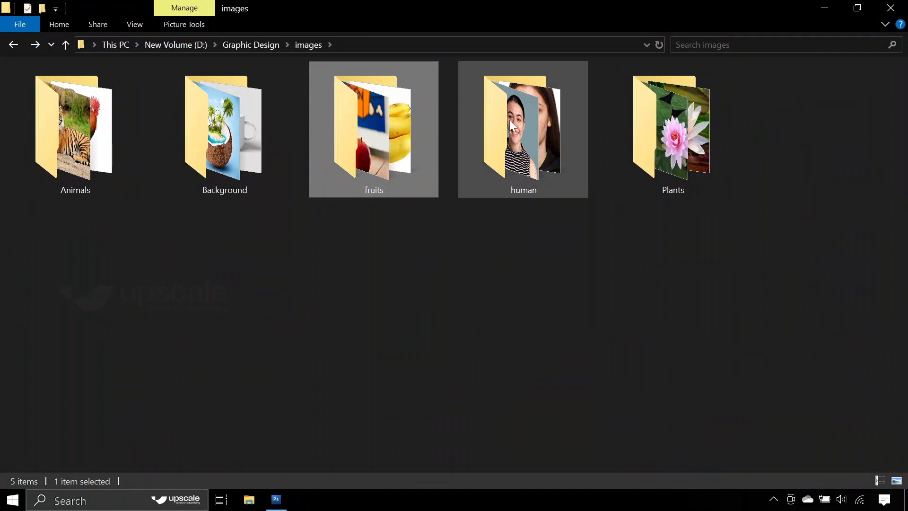
{"action": "double_click", "coordinate": [509, 120]}
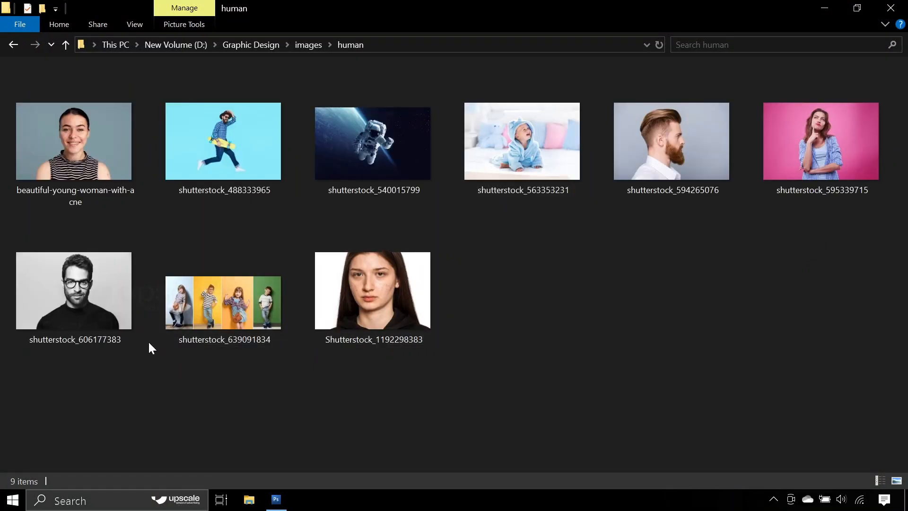
{"action": "left_click_drag", "start_coordinate": [78, 295], "coordinate": [390, 248]}
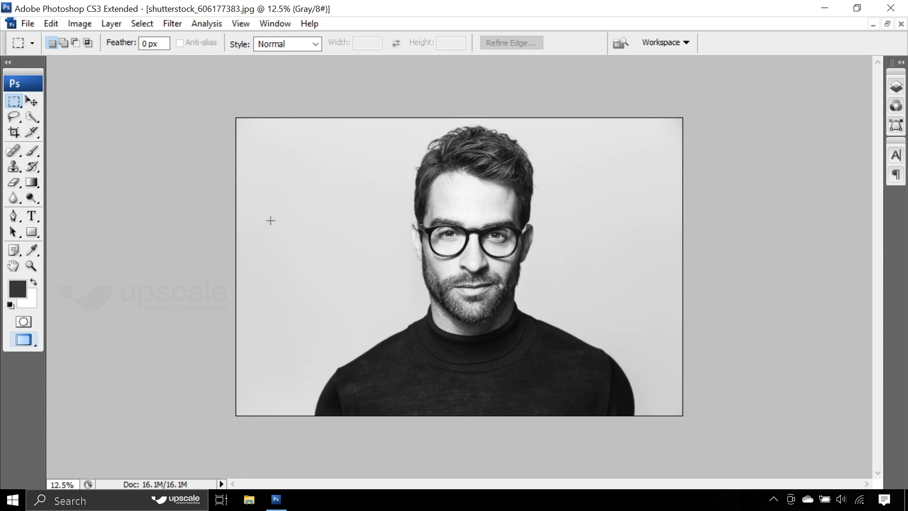
Step: Set the Crop tool to a width of 3.5 cm, a height of 4.5 cm and a resolution of 300 pixels/inch
{"action": "left_click", "coordinate": [14, 133]}
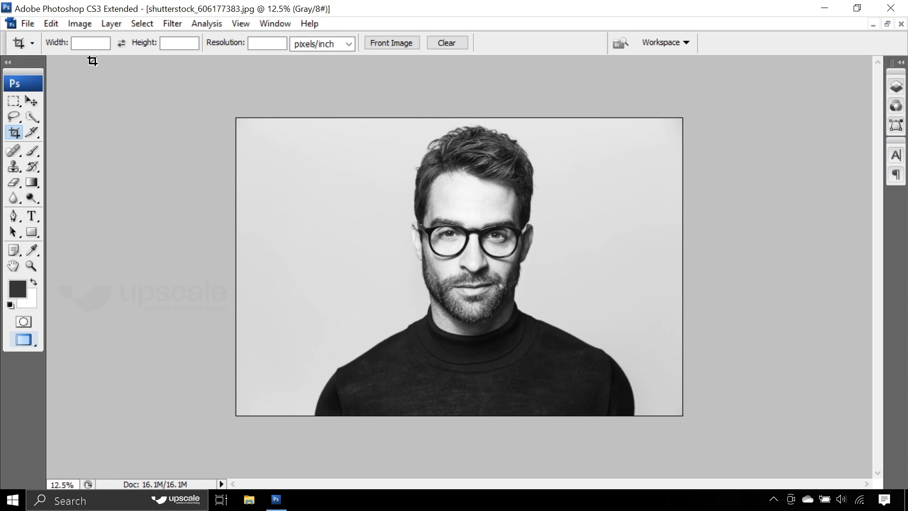
{"action": "left_click", "coordinate": [92, 43]}
{"action": "type", "text": "3.5"}
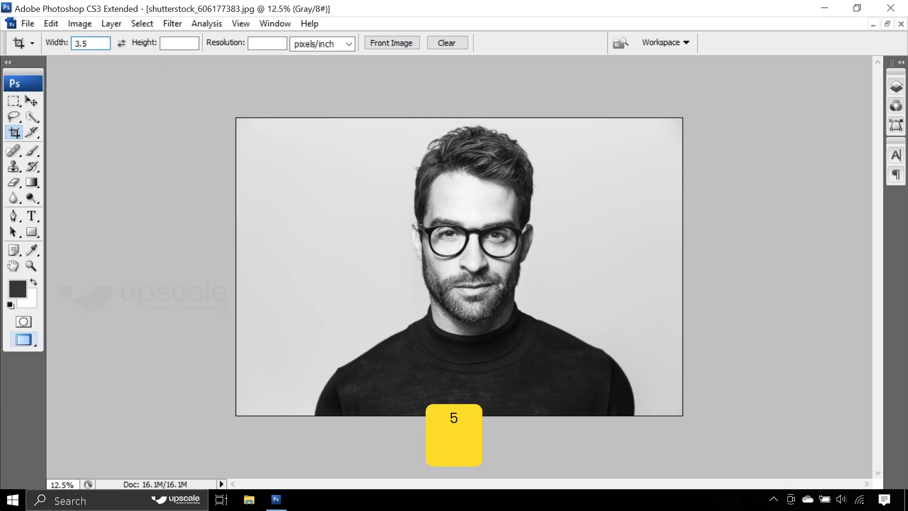
{"action": "type", "text": " cm"}
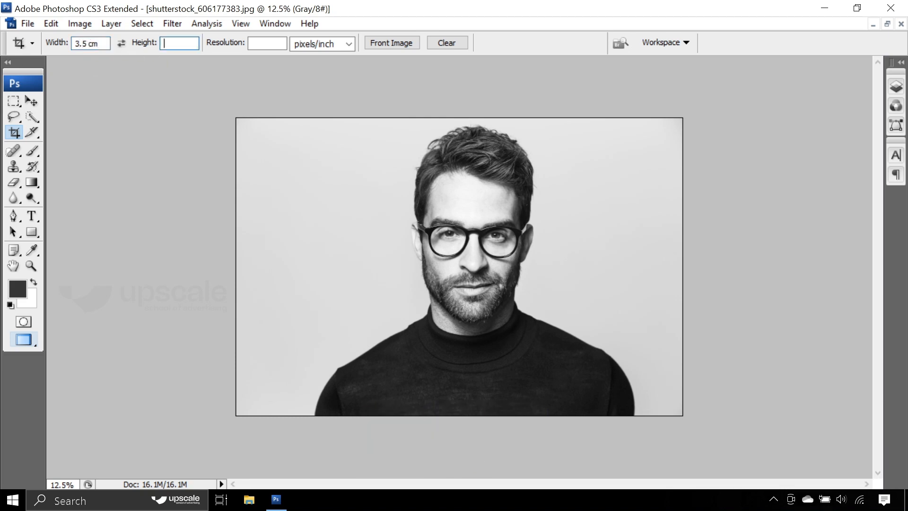
{"action": "type", "text": "4.5"}
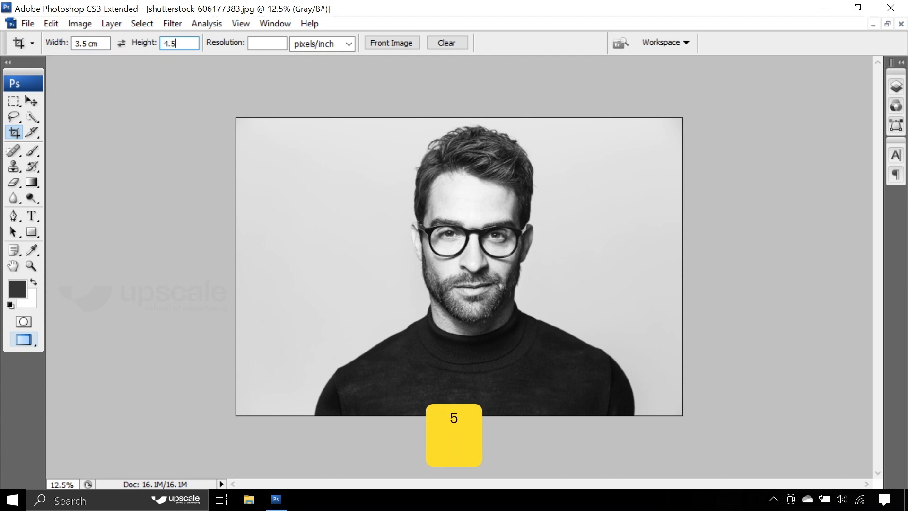
{"action": "type", "text": " cm"}
{"action": "left_click", "coordinate": [250, 44]}
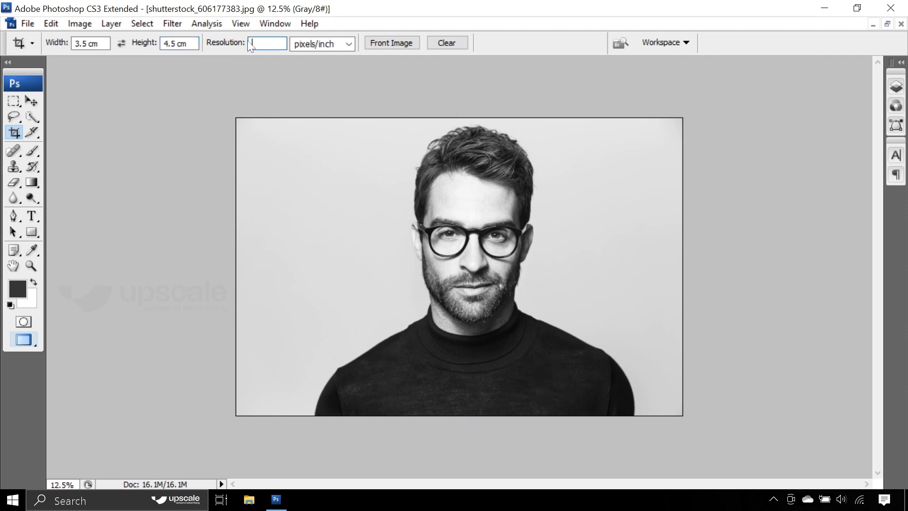
{"action": "type", "text": "300"}
Step: Crop the portrait to a passport-style frame centred on the man's head and shoulders, starting at the photo's upper edge
{"action": "left_click_drag", "start_coordinate": [353, 157], "coordinate": [632, 370]}
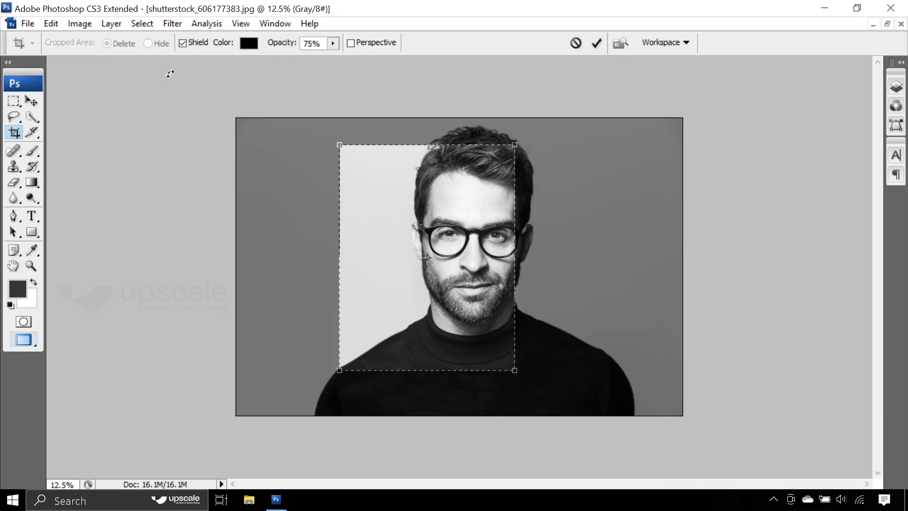
{"action": "left_click_drag", "start_coordinate": [360, 218], "coordinate": [381, 192]}
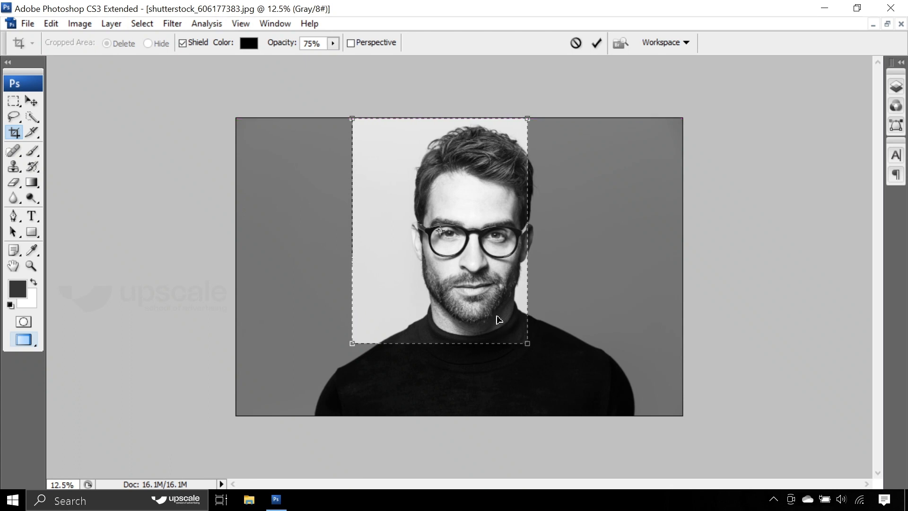
{"action": "left_click_drag", "start_coordinate": [526, 348], "coordinate": [582, 375]}
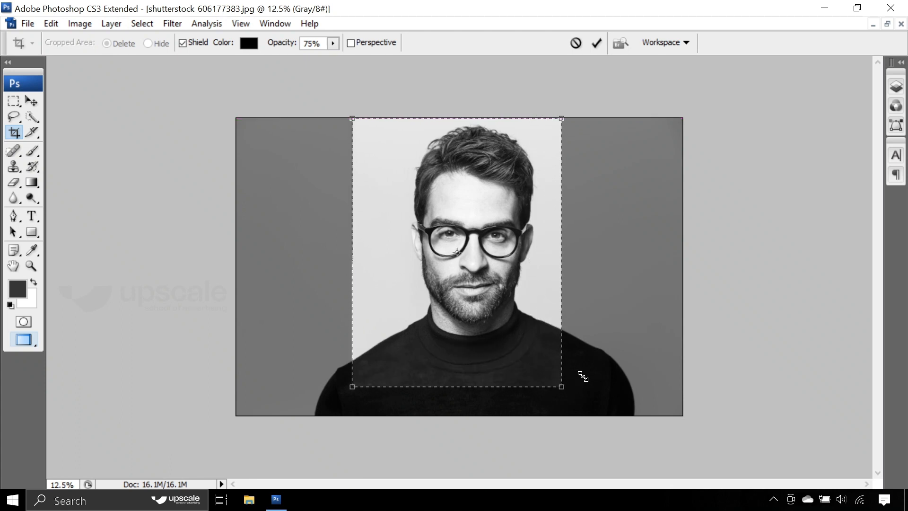
{"action": "left_click_drag", "start_coordinate": [519, 306], "coordinate": [535, 316]}
{"action": "left_click_drag", "start_coordinate": [370, 128], "coordinate": [363, 118]}
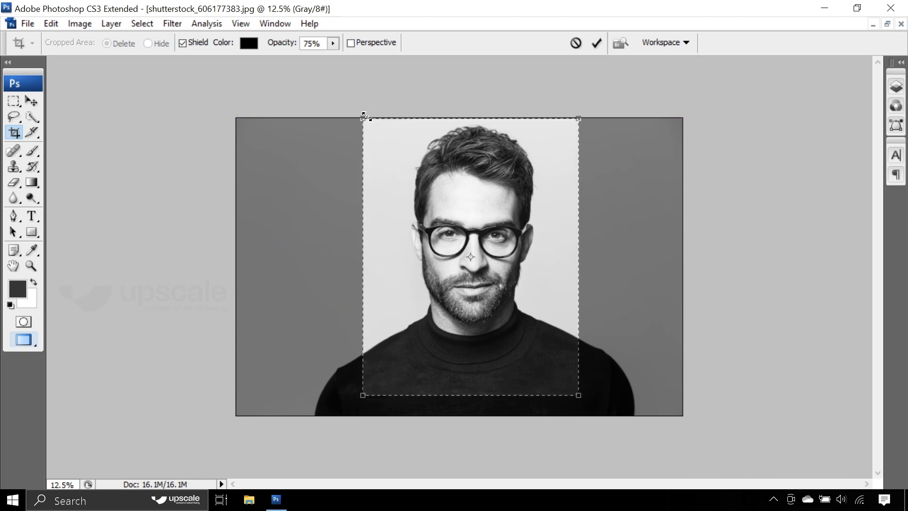
{"action": "left_click_drag", "start_coordinate": [582, 395], "coordinate": [594, 400]}
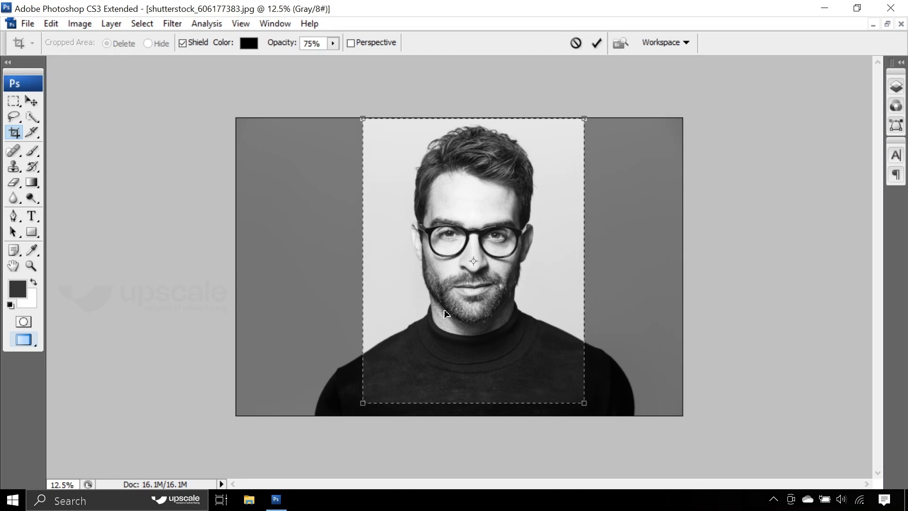
{"action": "left_click", "coordinate": [595, 42]}
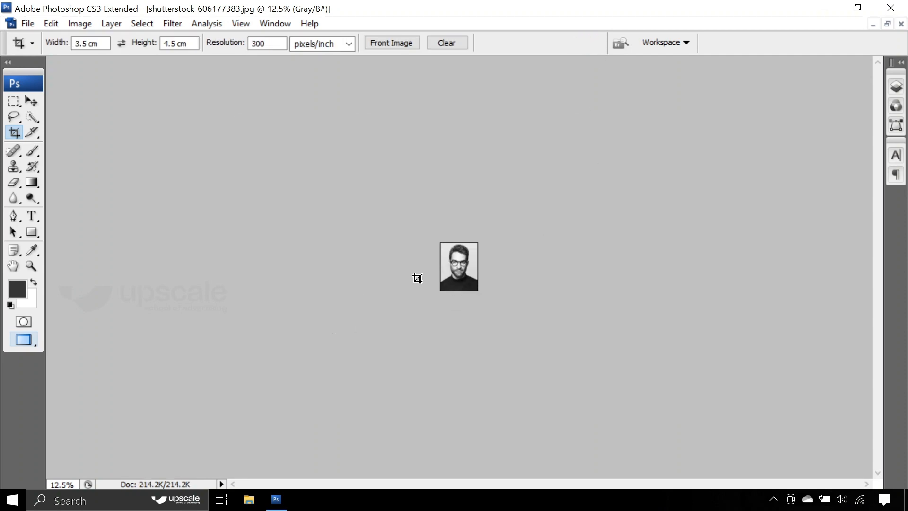
Step: Check the cropped portrait's document width and height in centimetres in the Image Size settings
{"action": "key", "text": "ctrl+0"}
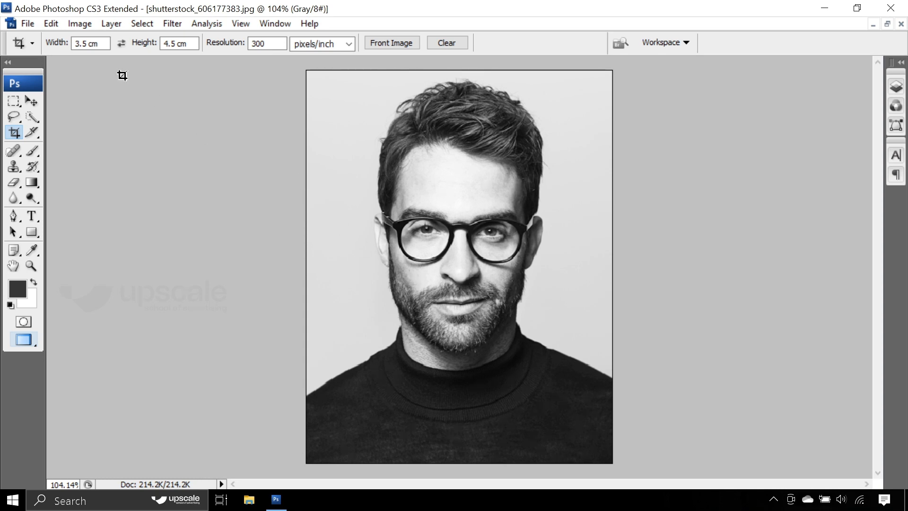
{"action": "left_click", "coordinate": [78, 25]}
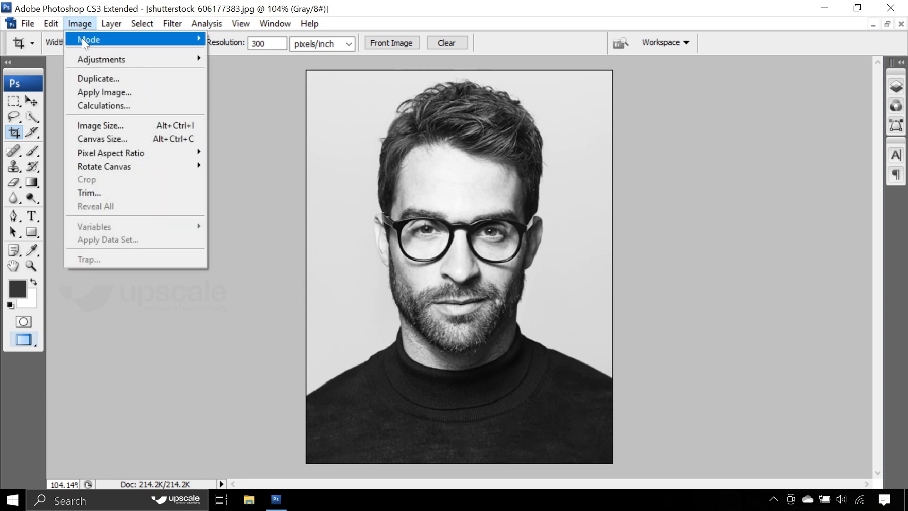
{"action": "left_click", "coordinate": [112, 126]}
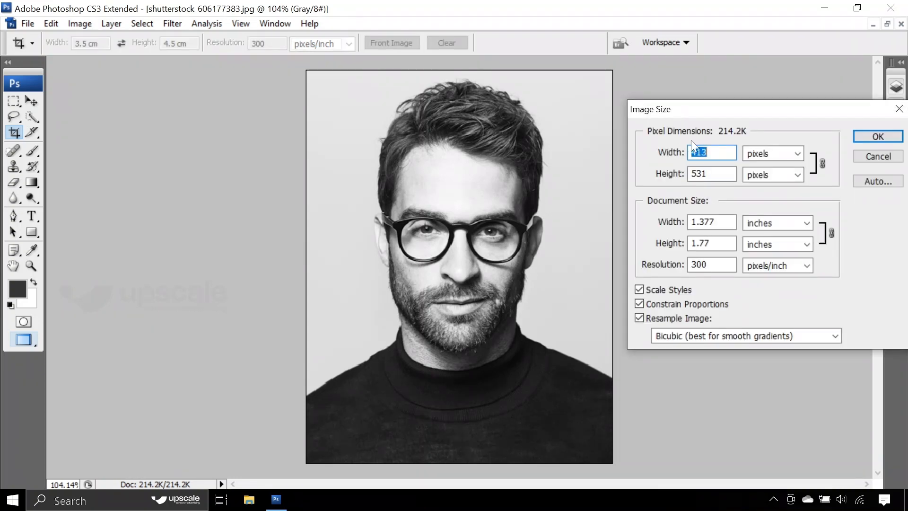
{"action": "left_click_drag", "start_coordinate": [741, 109], "coordinate": [585, 113]}
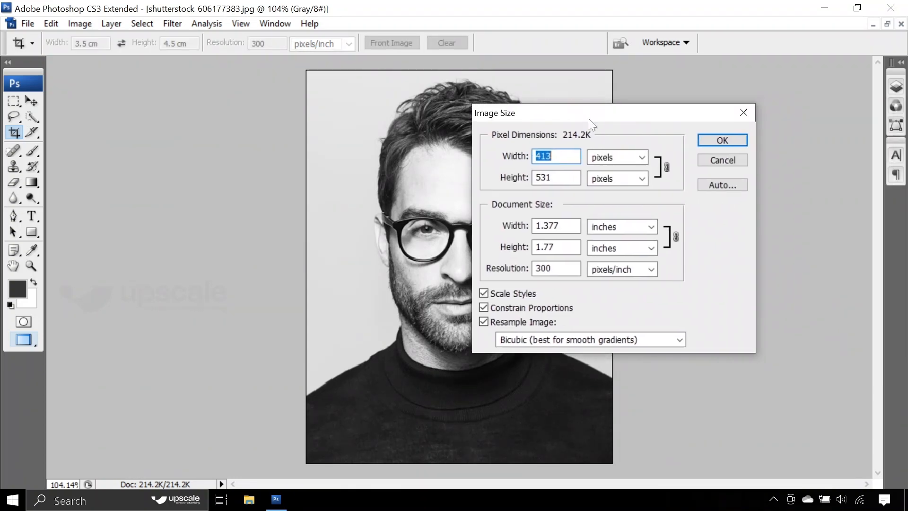
{"action": "left_click", "coordinate": [624, 231]}
{"action": "left_click", "coordinate": [620, 264]}
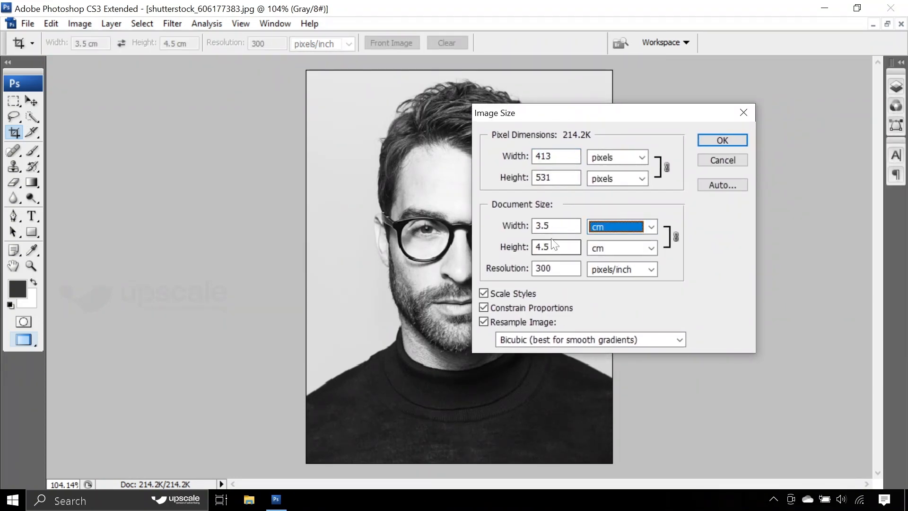
{"action": "left_click_drag", "start_coordinate": [551, 226], "coordinate": [449, 264]}
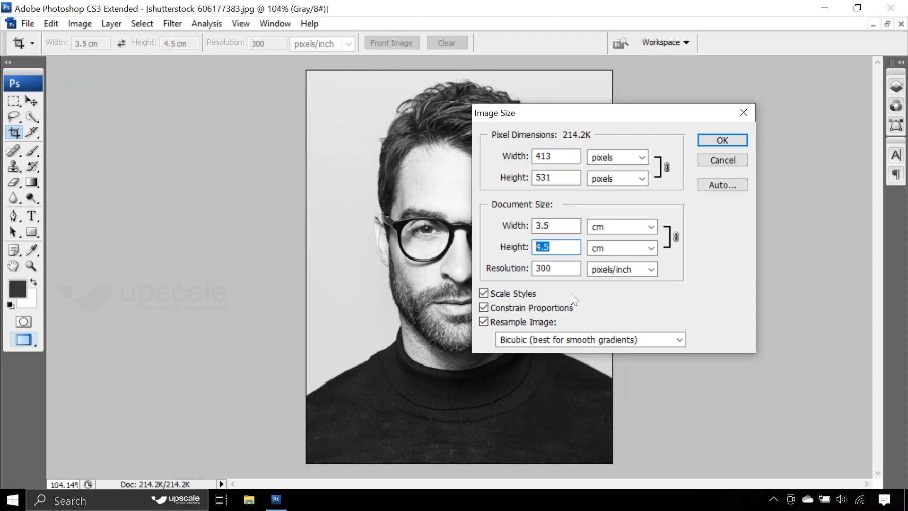
{"action": "left_click", "coordinate": [722, 140]}
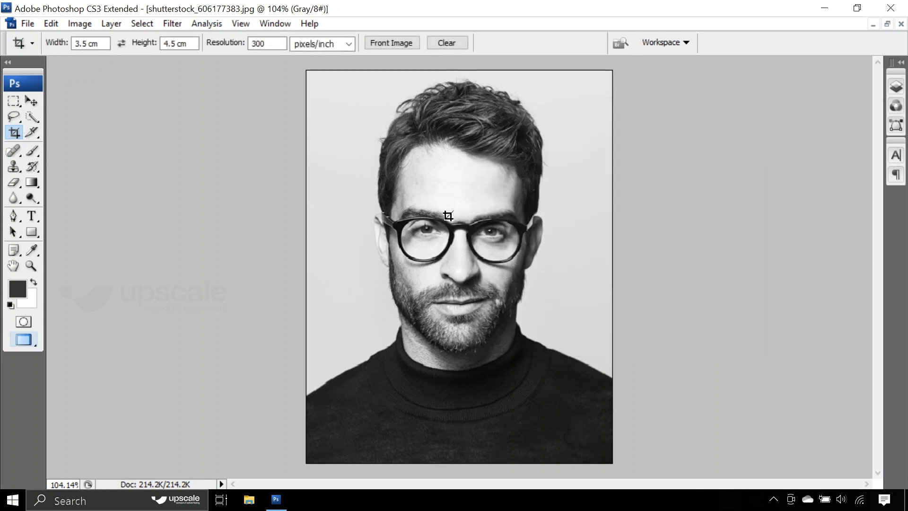
Step: Create a new document from the Photo preset with the size Landscape, 4 x 6
{"action": "left_click", "coordinate": [30, 21]}
{"action": "left_click", "coordinate": [33, 35]}
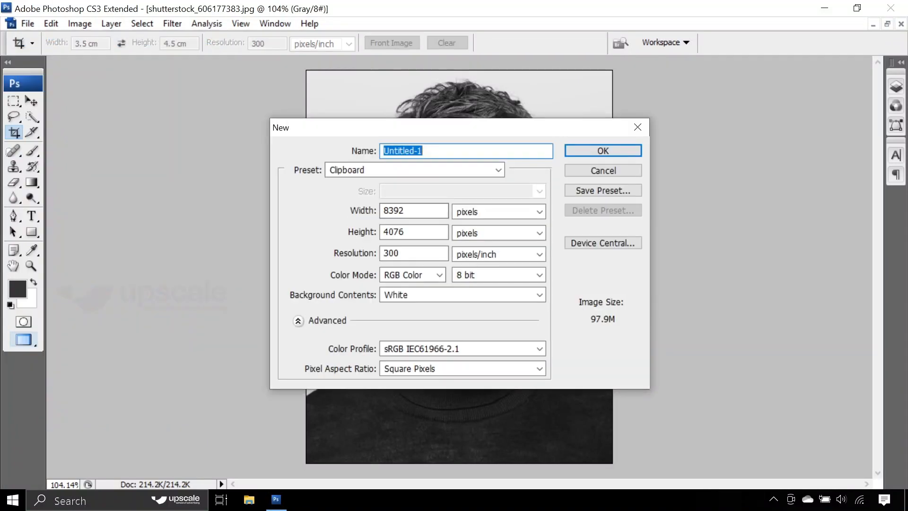
{"action": "left_click", "coordinate": [473, 171]}
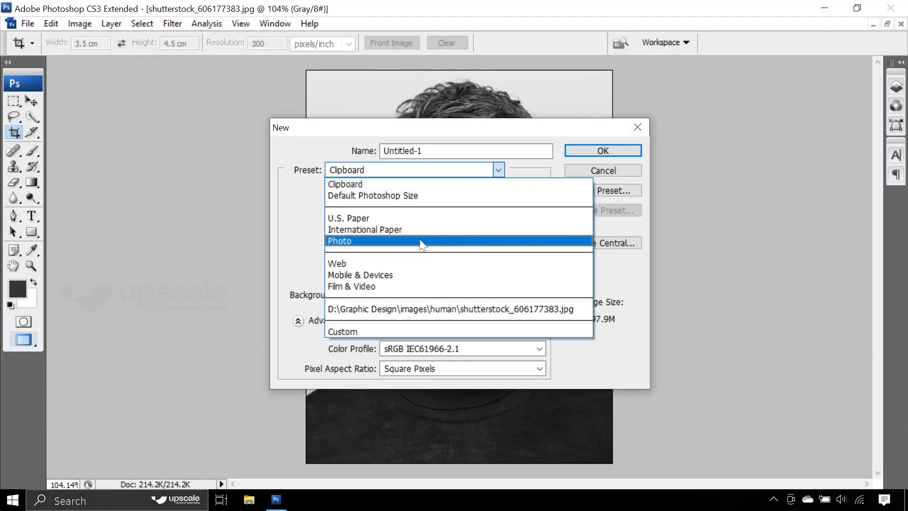
{"action": "left_click", "coordinate": [419, 241]}
{"action": "left_click", "coordinate": [465, 192]}
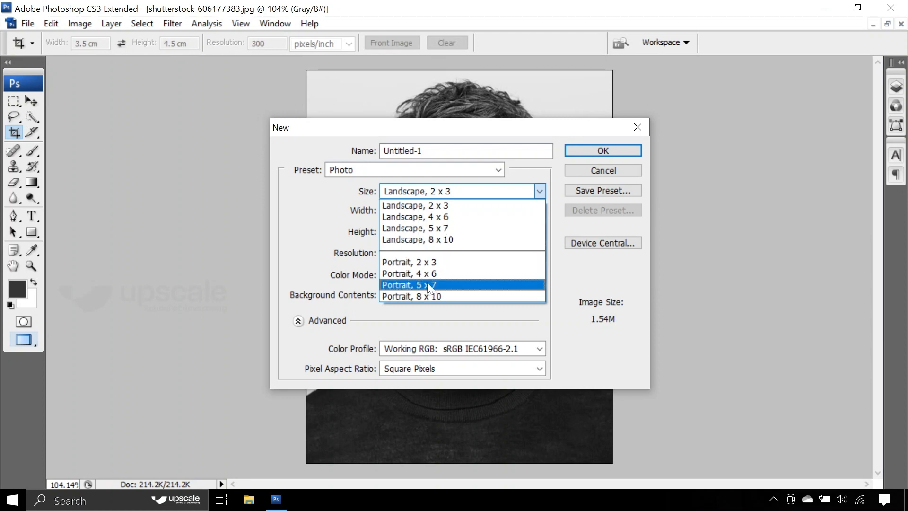
{"action": "left_click", "coordinate": [439, 217]}
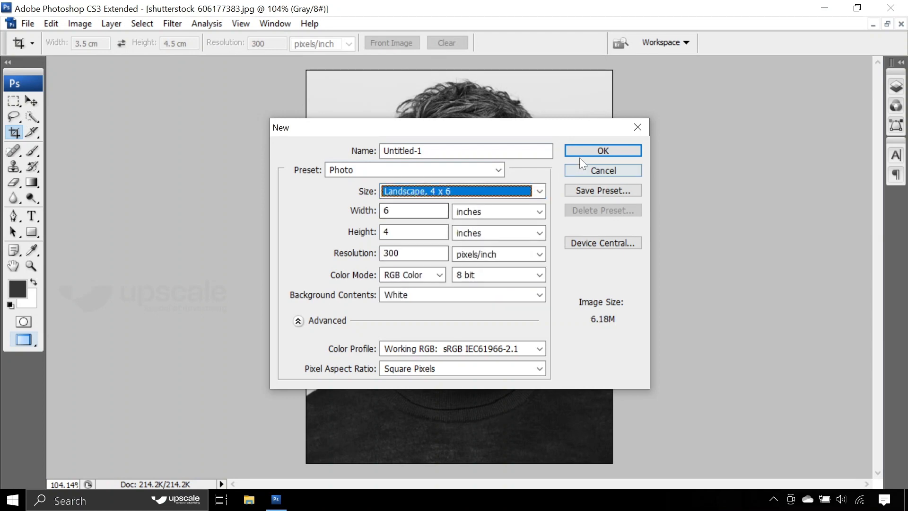
{"action": "left_click", "coordinate": [592, 150]}
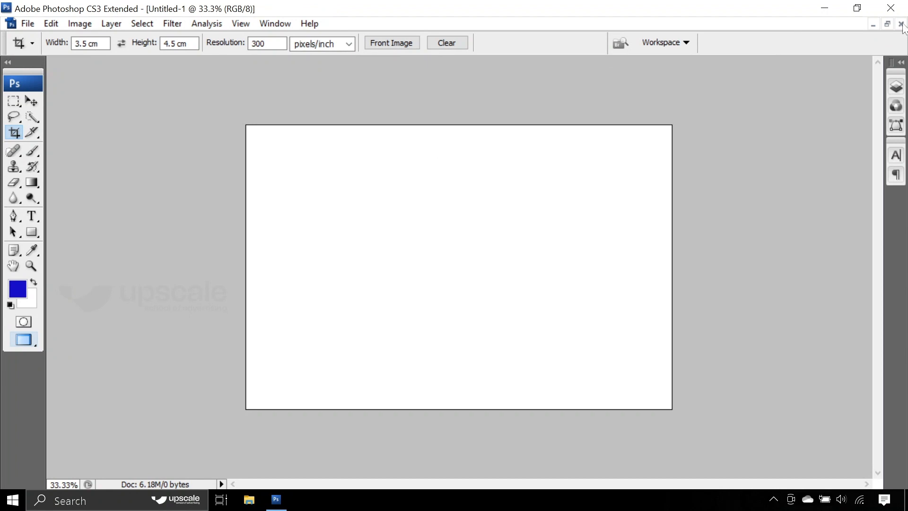
Step: Copy the portrait into the new document with the Move tool and place it near the canvas's upper-left corner
{"action": "left_click", "coordinate": [887, 25]}
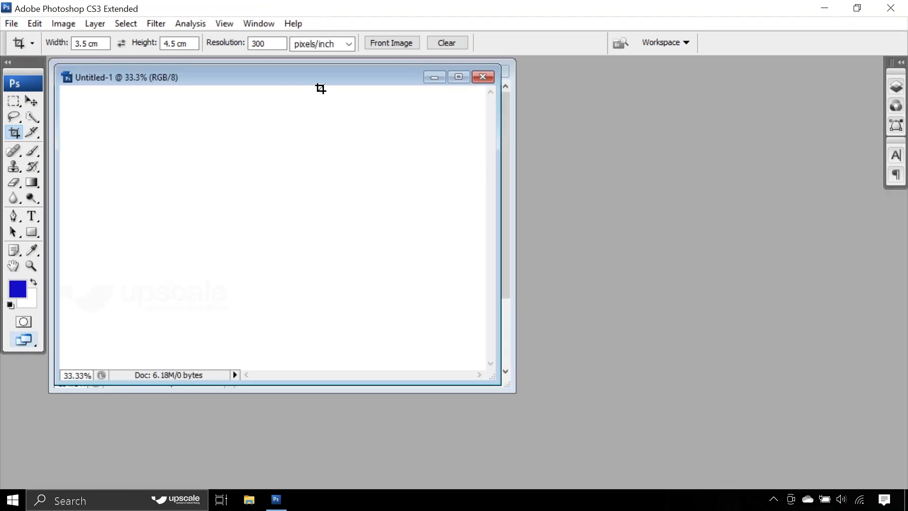
{"action": "left_click_drag", "start_coordinate": [322, 78], "coordinate": [630, 115]}
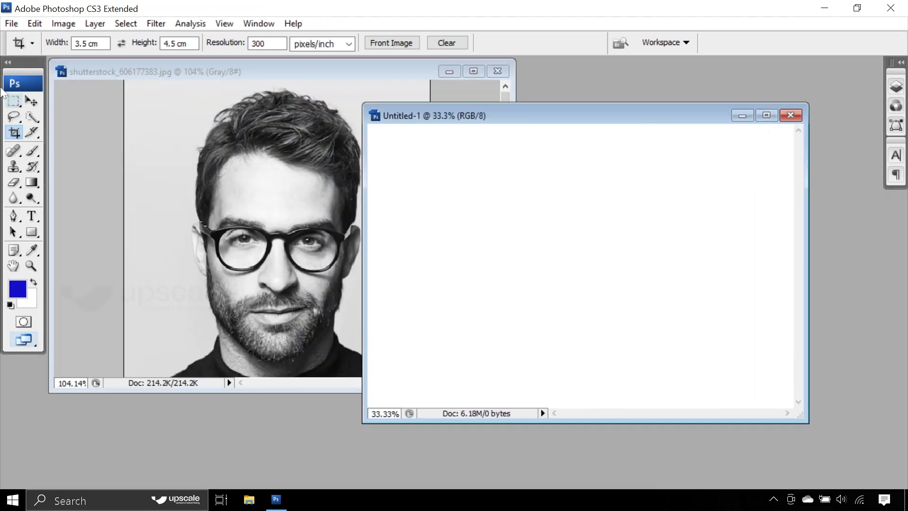
{"action": "left_click", "coordinate": [32, 101]}
{"action": "left_click", "coordinate": [273, 213]}
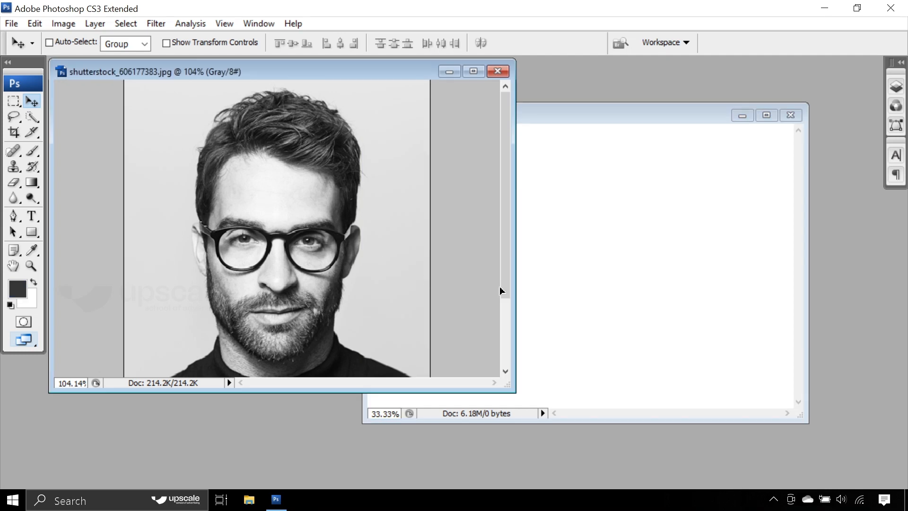
{"action": "left_click_drag", "start_coordinate": [502, 291], "coordinate": [571, 284]}
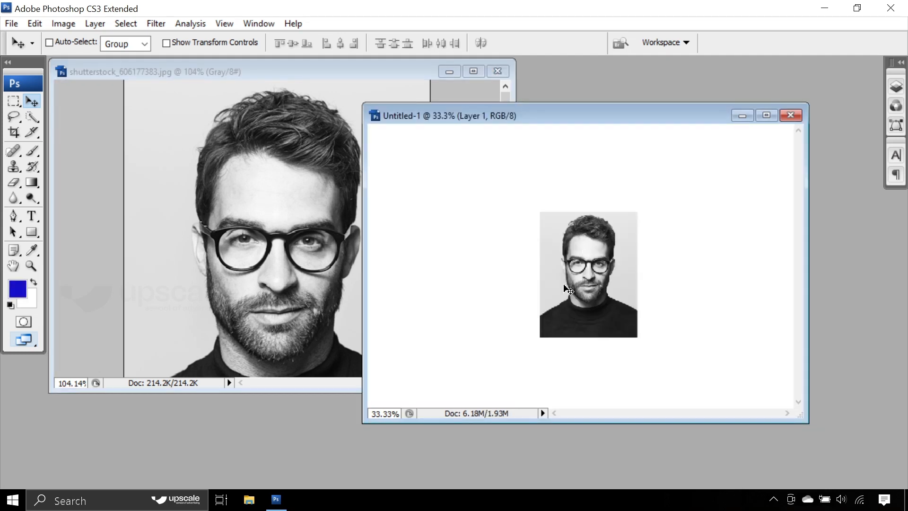
{"action": "left_click", "coordinate": [767, 115]}
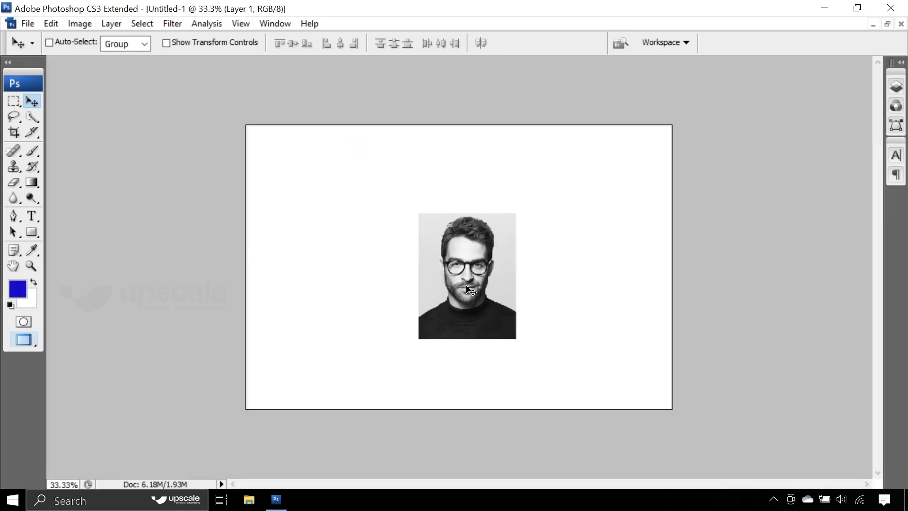
{"action": "left_click_drag", "start_coordinate": [467, 288], "coordinate": [303, 208]}
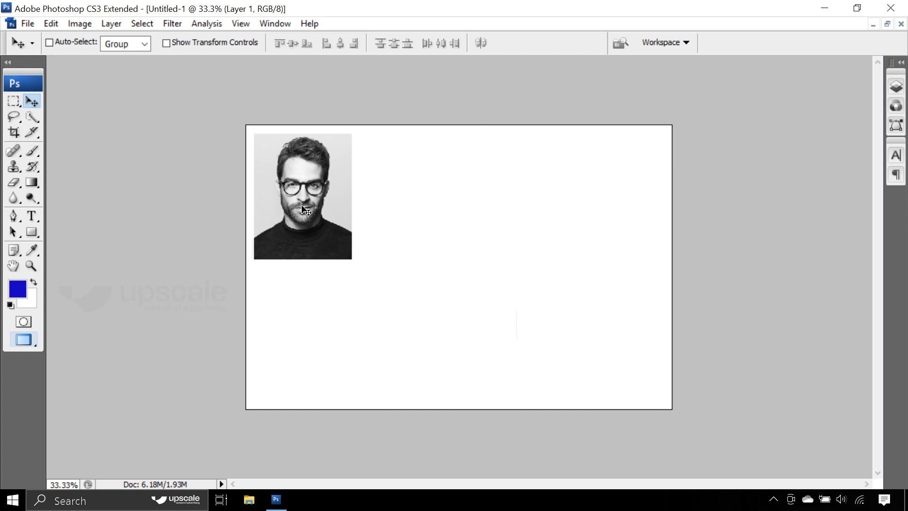
Step: Duplicate the portrait beside the original, then duplicate both portraits as a second row directly below
{"action": "left_click_drag", "start_coordinate": [303, 186], "coordinate": [406, 184]}
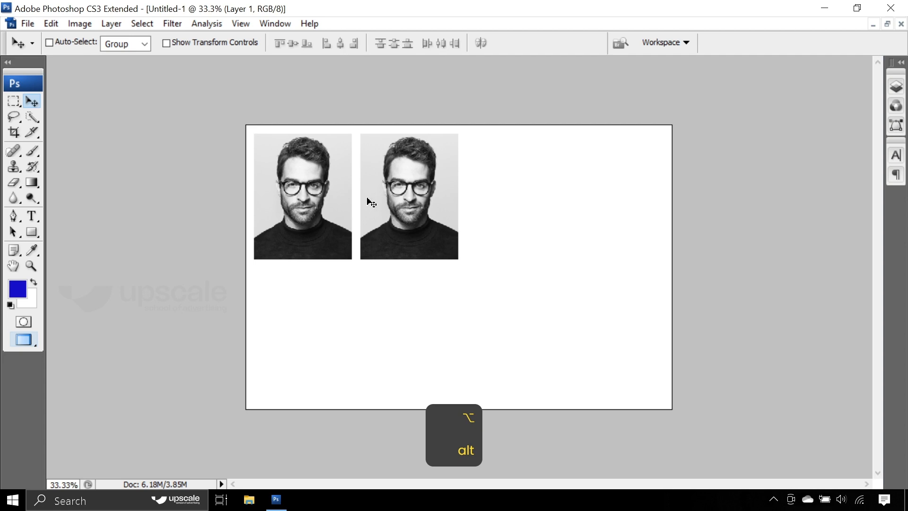
{"action": "right_click", "coordinate": [330, 189]}
{"action": "left_click", "coordinate": [337, 185], "text": "shift"}
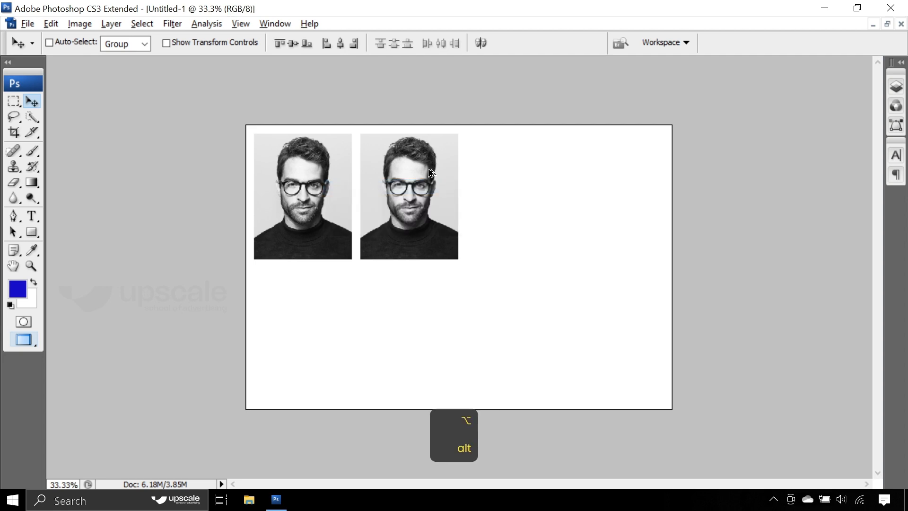
{"action": "left_click_drag", "start_coordinate": [428, 178], "coordinate": [428, 305]}
{"action": "right_click", "coordinate": [413, 219]}
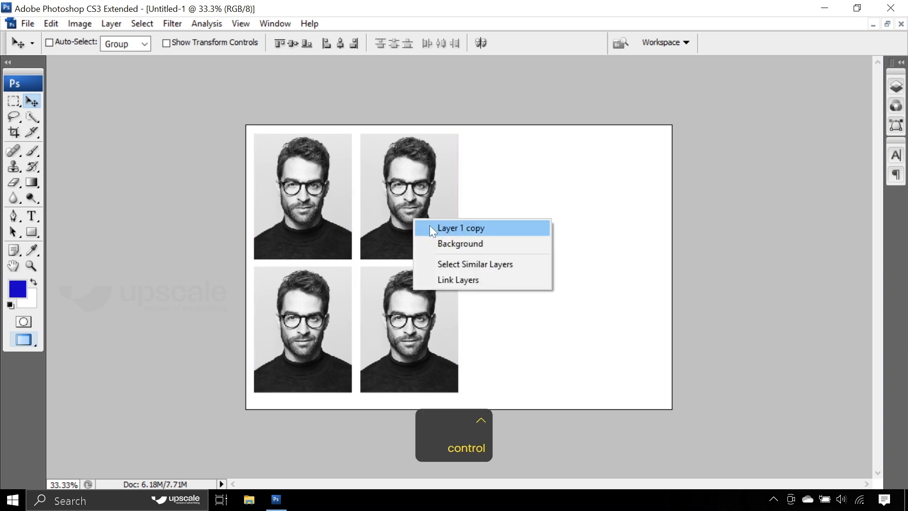
{"action": "left_click", "coordinate": [430, 229]}
{"action": "right_click", "coordinate": [330, 217]}
{"action": "left_click", "coordinate": [344, 225]}
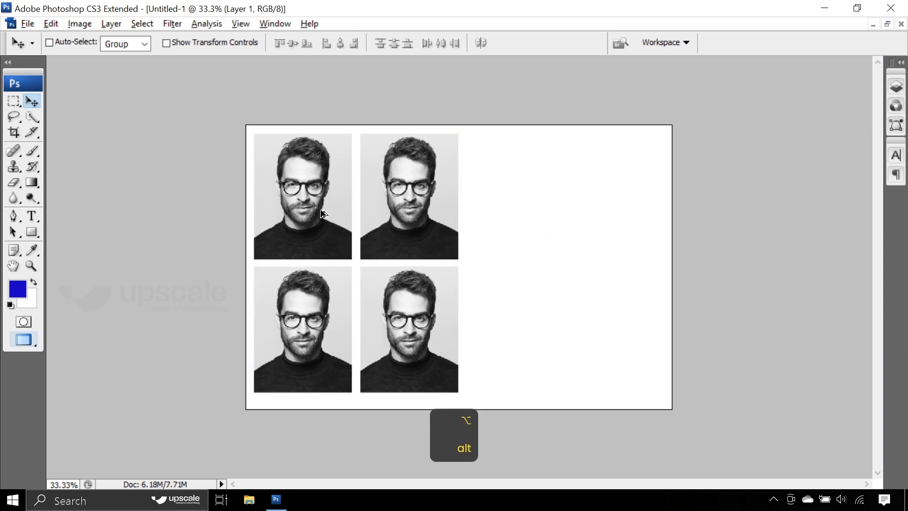
{"action": "left_click_drag", "start_coordinate": [325, 208], "coordinate": [434, 222]}
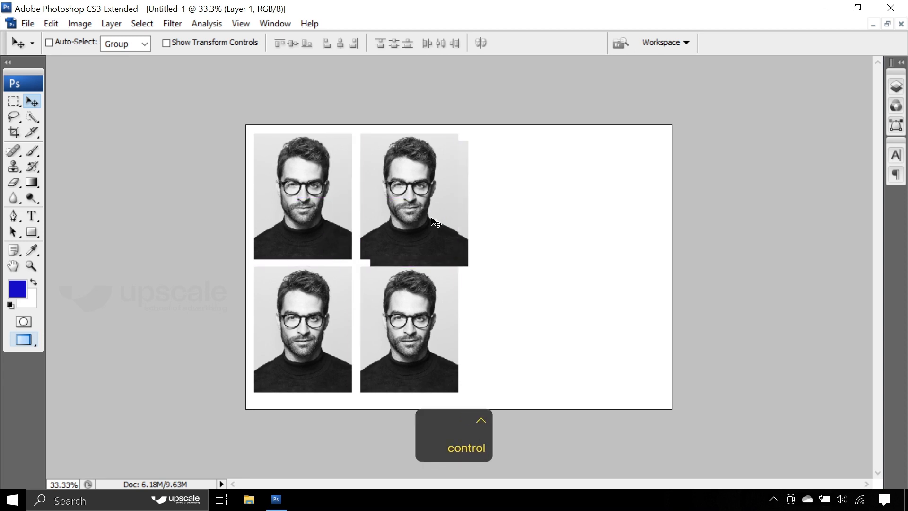
{"action": "key", "text": "ctrl+z"}
Step: Select all four portrait layers and duplicate them together into the empty right half of the canvas
{"action": "right_click", "coordinate": [282, 150]}
{"action": "left_click", "coordinate": [296, 154]}
{"action": "right_click", "coordinate": [407, 189]}
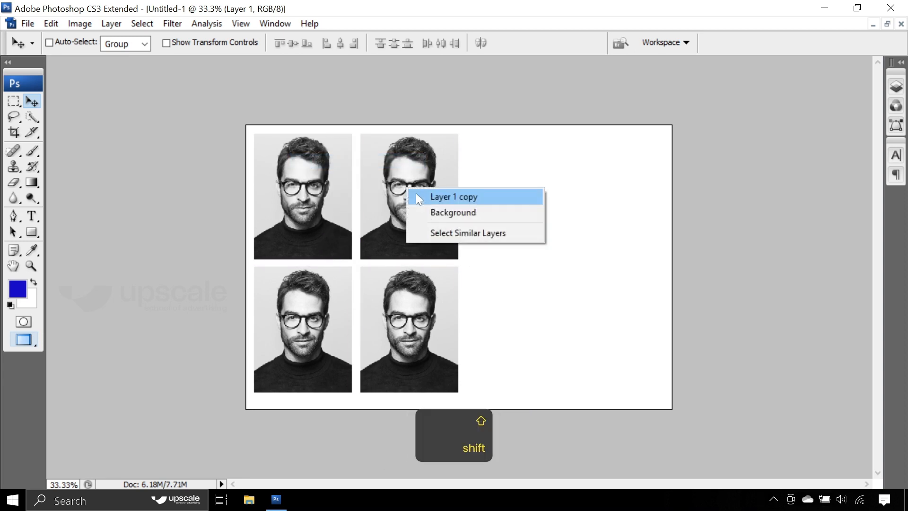
{"action": "left_click", "coordinate": [419, 197], "text": "shift"}
{"action": "right_click", "coordinate": [408, 274]}
{"action": "left_click", "coordinate": [419, 280], "text": "shift"}
{"action": "right_click", "coordinate": [329, 289]}
{"action": "left_click", "coordinate": [351, 300], "text": "shift"}
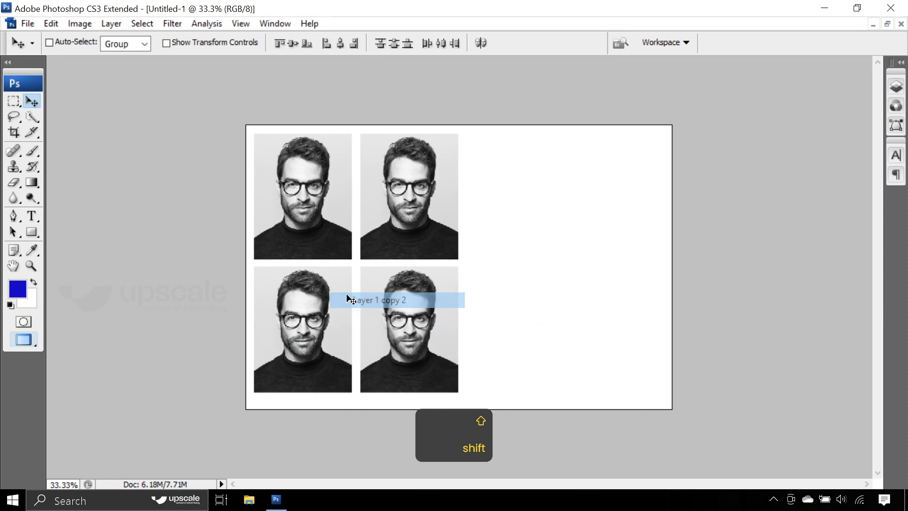
{"action": "left_click_drag", "start_coordinate": [310, 234], "coordinate": [515, 234]}
Step: Nudge the four copied portraits rightward to widen the gap between the second and third columns
{"action": "key", "text": "Right"}
{"action": "key", "text": "Right"}
{"action": "key", "text": "Right"}
{"action": "key", "text": "Right"}
{"action": "key", "text": "Right"}
{"action": "key", "text": "Right"}
{"action": "key", "text": "Right"}
{"action": "key", "text": "Right"}
{"action": "key", "text": "Right"}
{"action": "key", "text": "Right"}
{"action": "key", "text": "Right"}
{"action": "key", "text": "Right"}
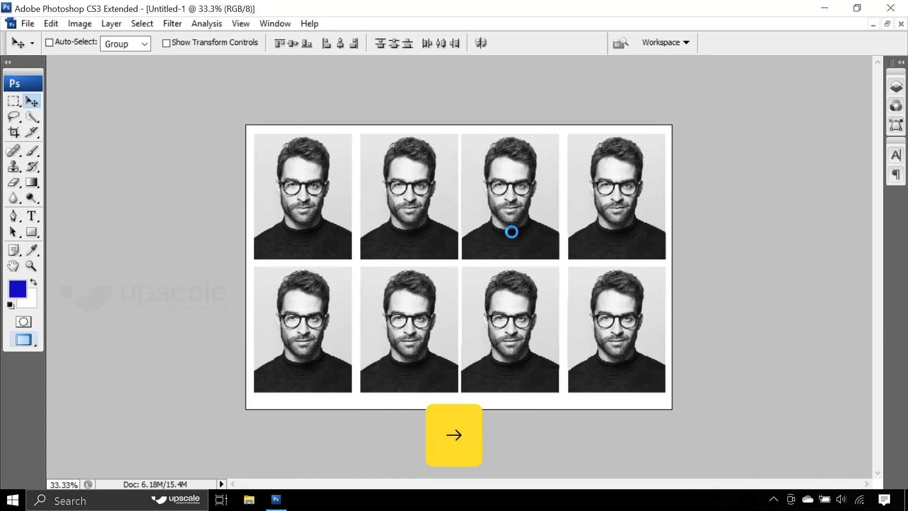